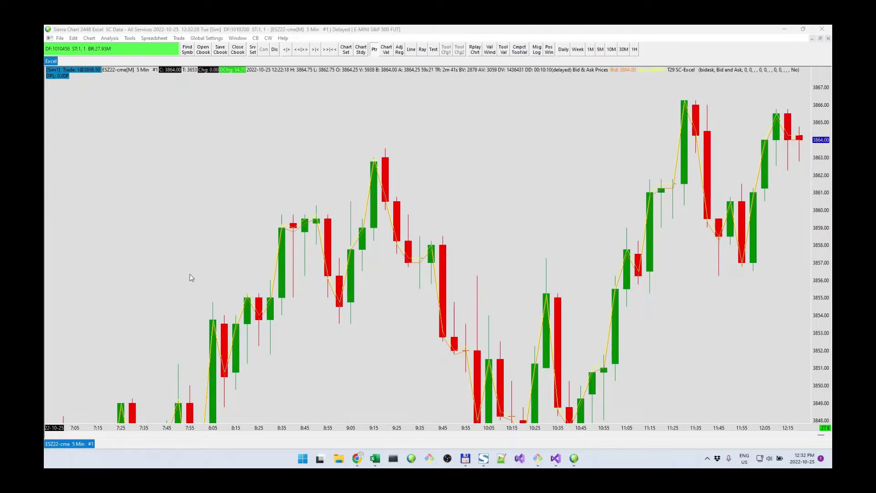
Confirm the T29 SC-Excel study's Key input reads bidask, then switch to the Excel workbook
click(116, 38)
click(112, 46)
click(469, 177)
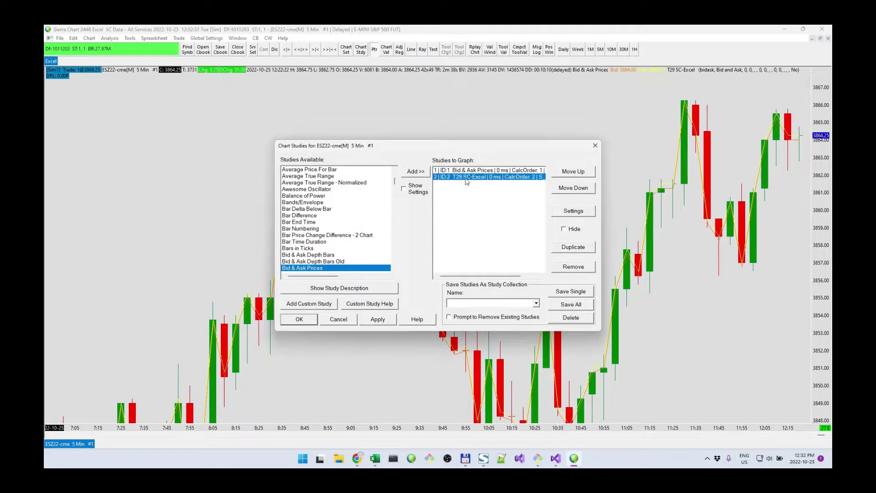
click(574, 211)
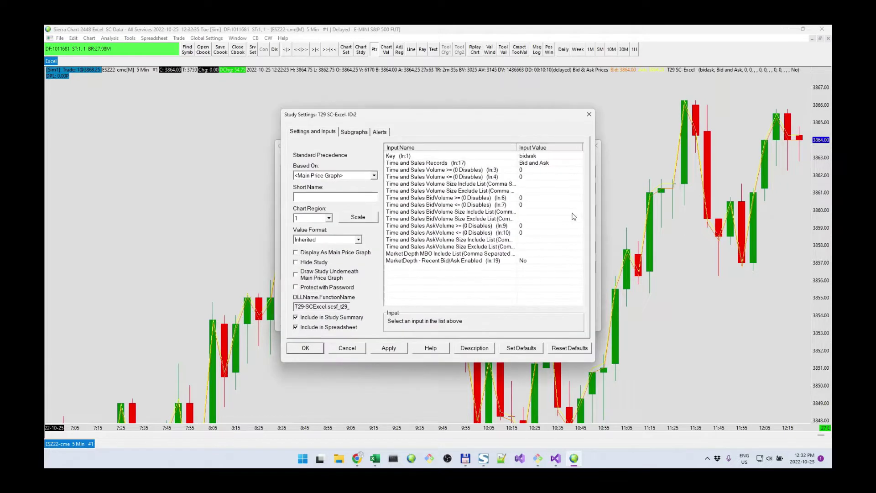
click(411, 156)
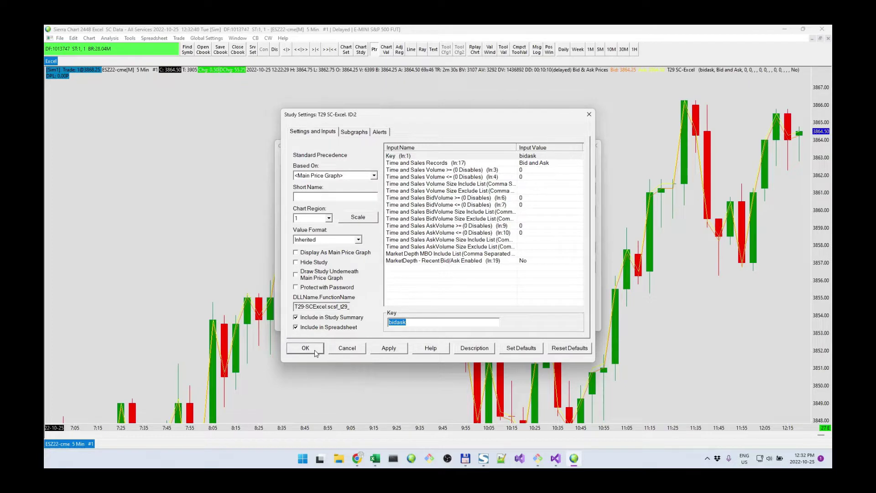
click(311, 349)
click(304, 320)
click(375, 459)
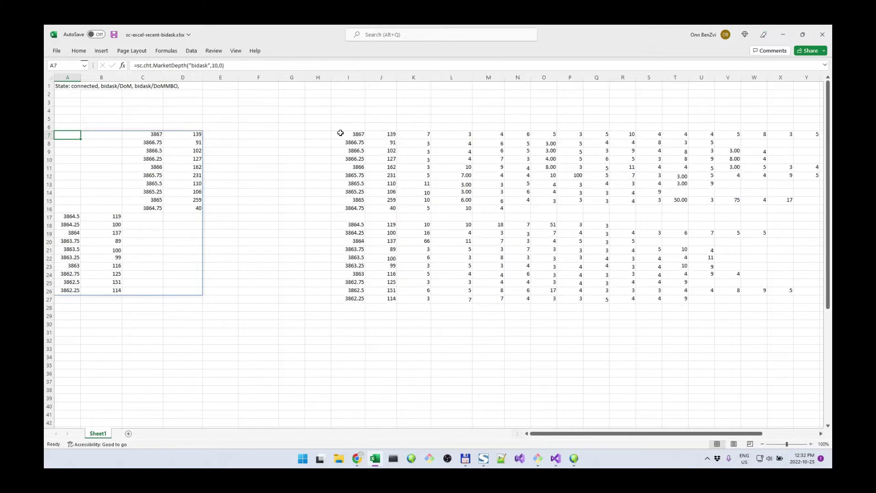
click(347, 135)
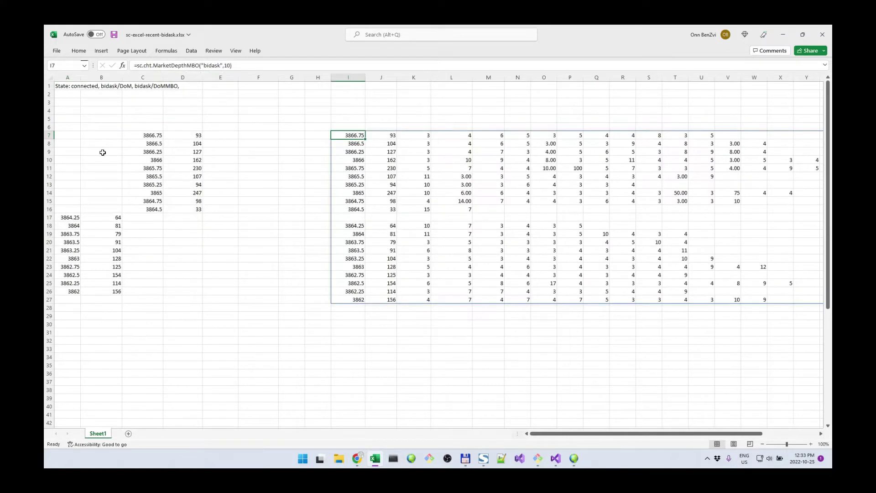
click(70, 137)
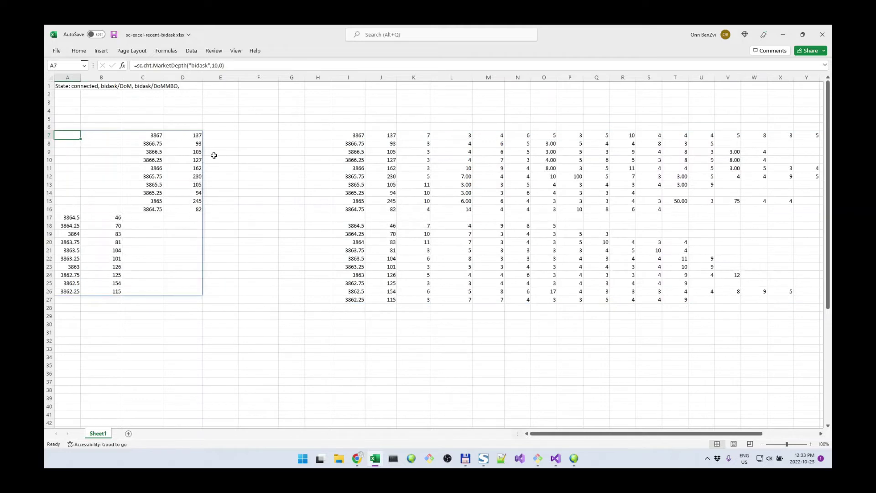
Enter headers bid p, bid volume, ask price and ask volume in A6:D6
key(Up)
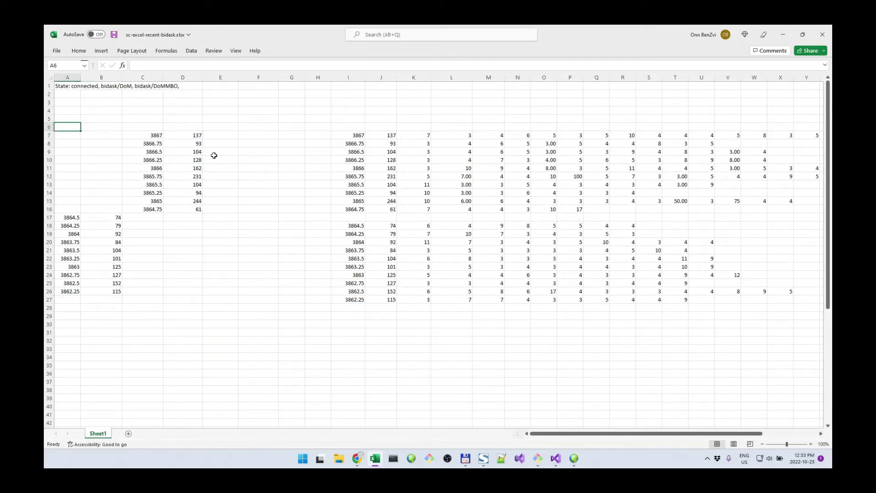
text(p)
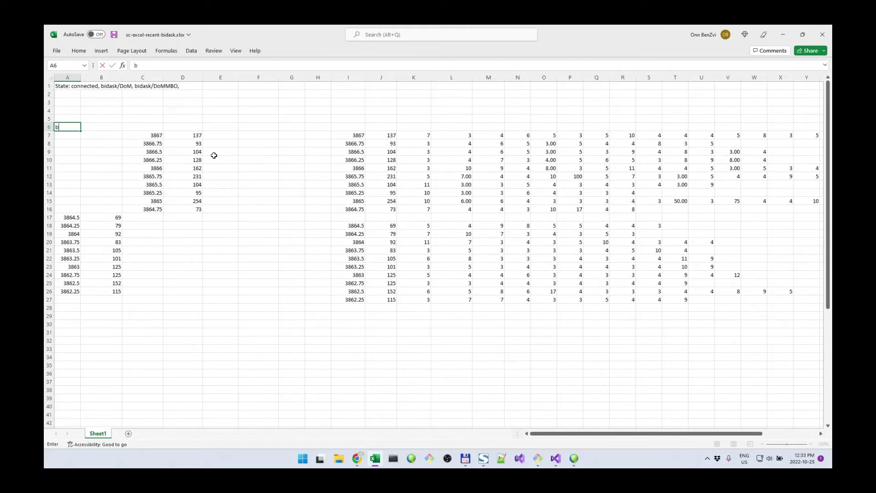
text(id p)
key(Tab)
text(bid volume)
key(Tab)
text(ask price)
key(Tab)
text(ask vo)
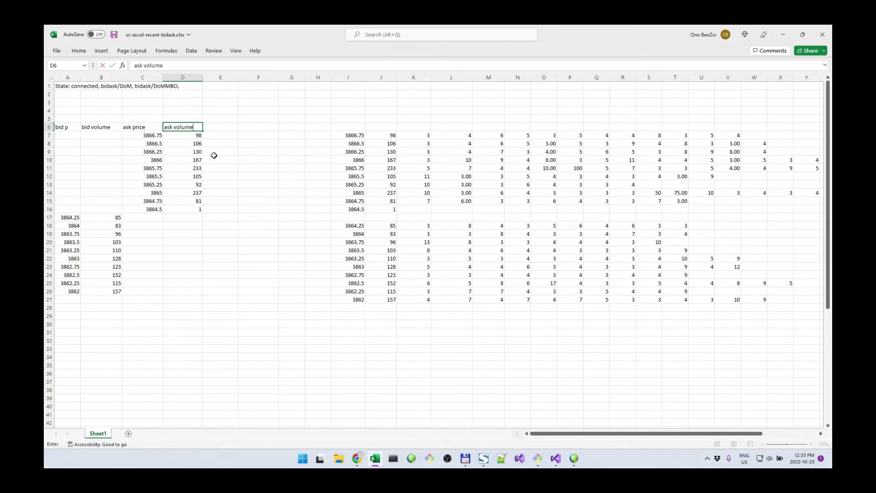
key(Tab)
key(Tab)
key(Tab)
key(Tab)
key(Tab)
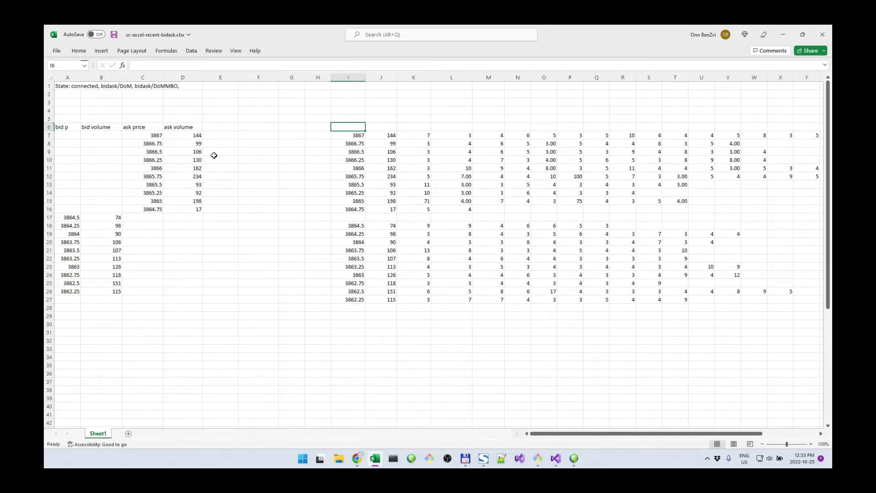
Label I6 'prices' and check the spilled price cells around it
text(pric)
key(Return)
key(Right)
key(Left)
key(Down)
key(Right)
key(Up)
key(Down)
key(Down)
key(Down)
key(Up)
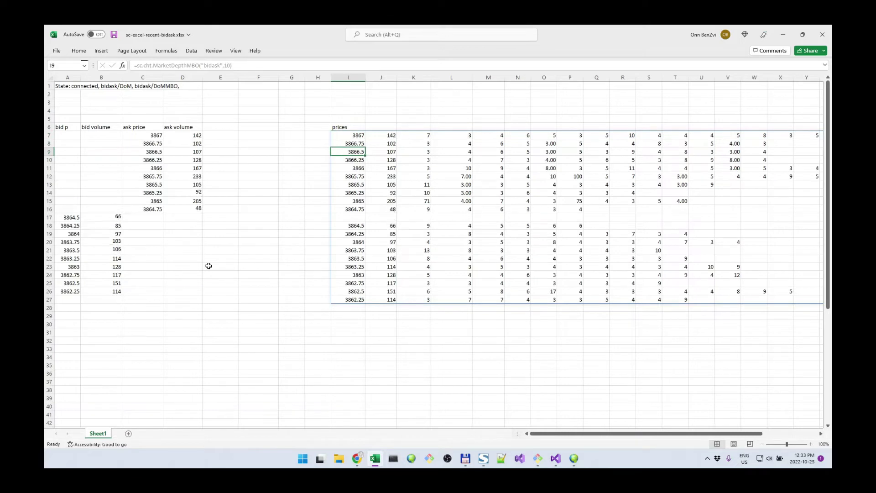
Add 'volume' in J6 and 'mbo' in K6, then return to A6
click(382, 127)
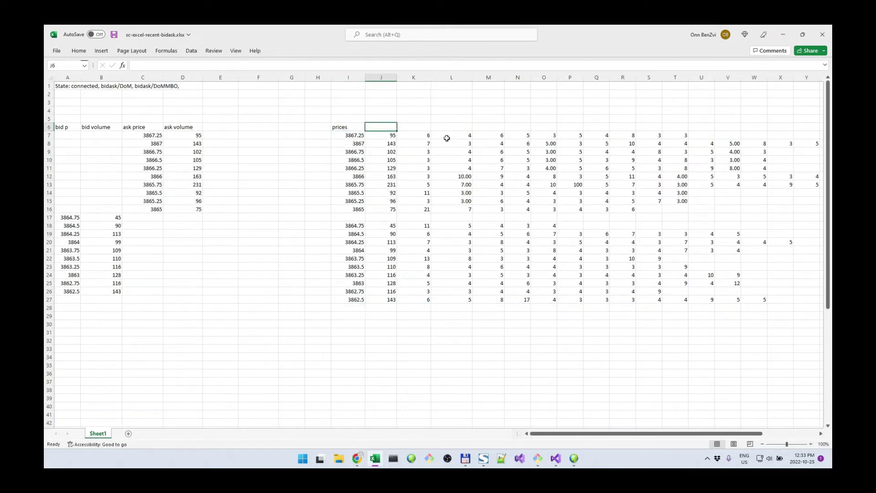
text(vo)
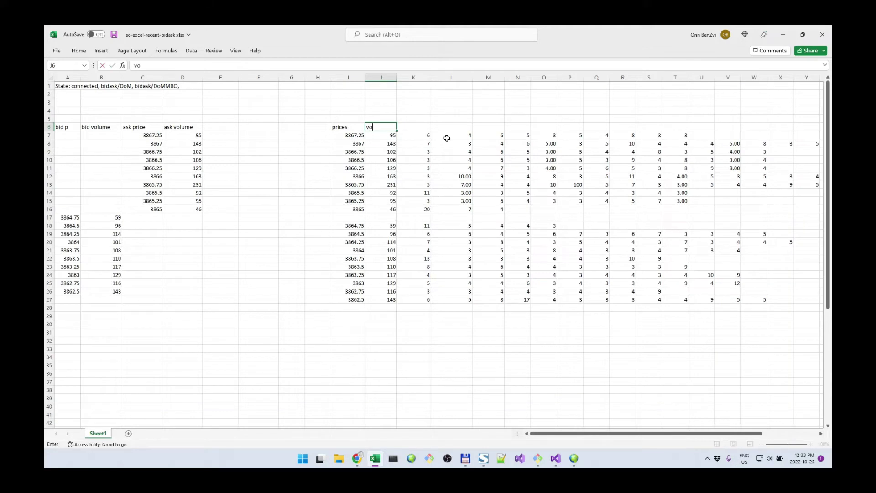
text(lume)
key(Tab)
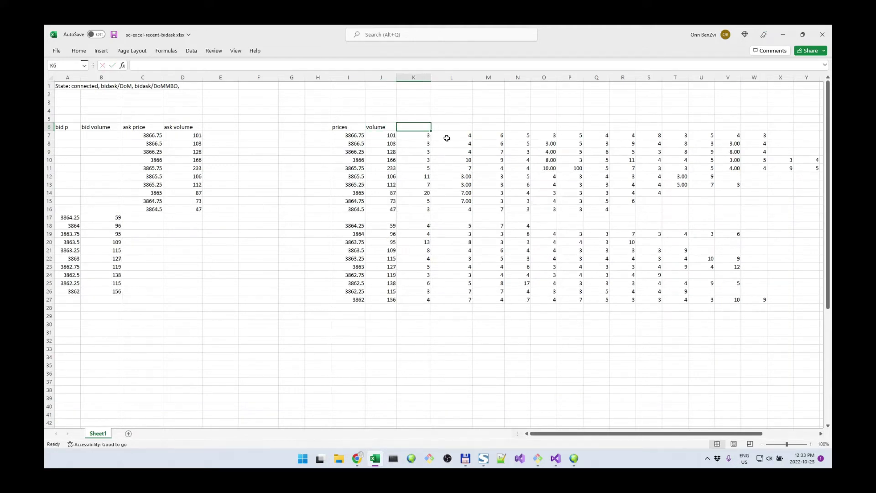
text(m)
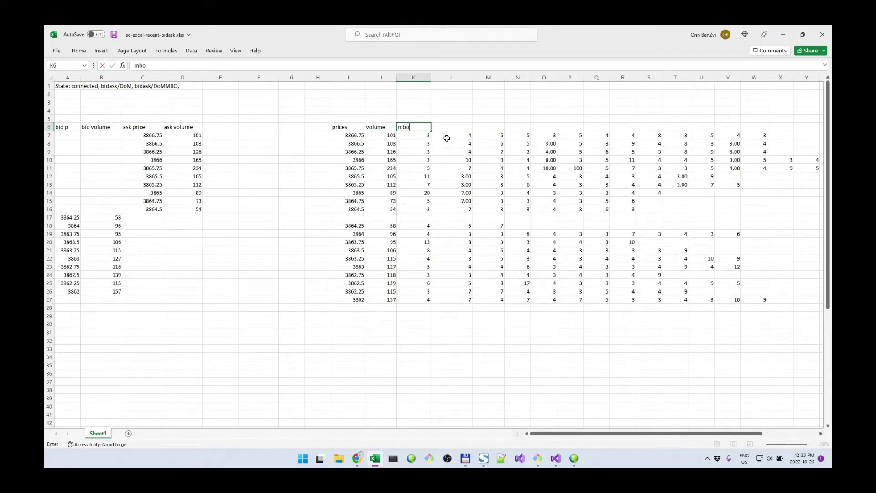
text(bo)
key(Tab)
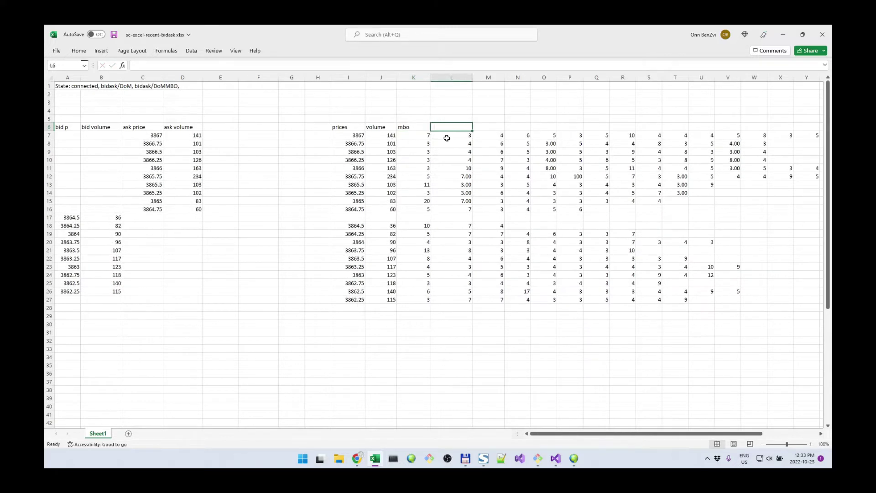
key(Left)
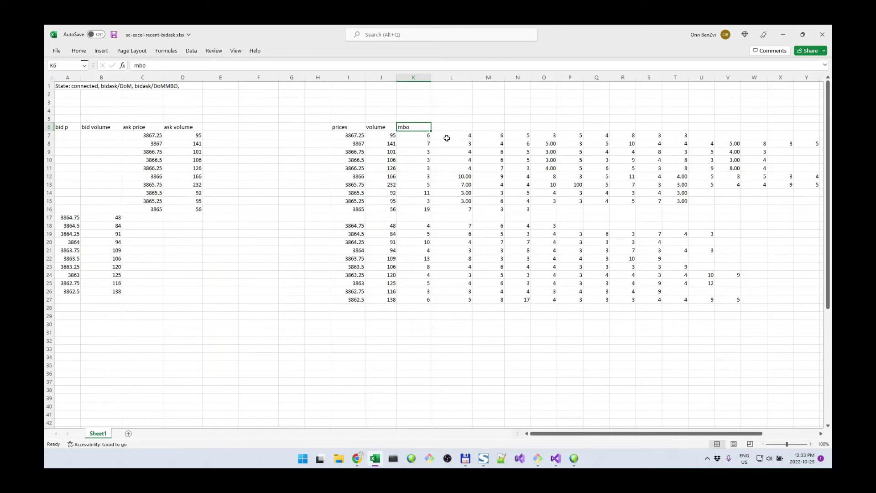
key(Left)
key(Left)
key(Left)
key(Left)
key(Left)
key(Left)
key(Left)
key(Left)
key(Left)
key(Left)
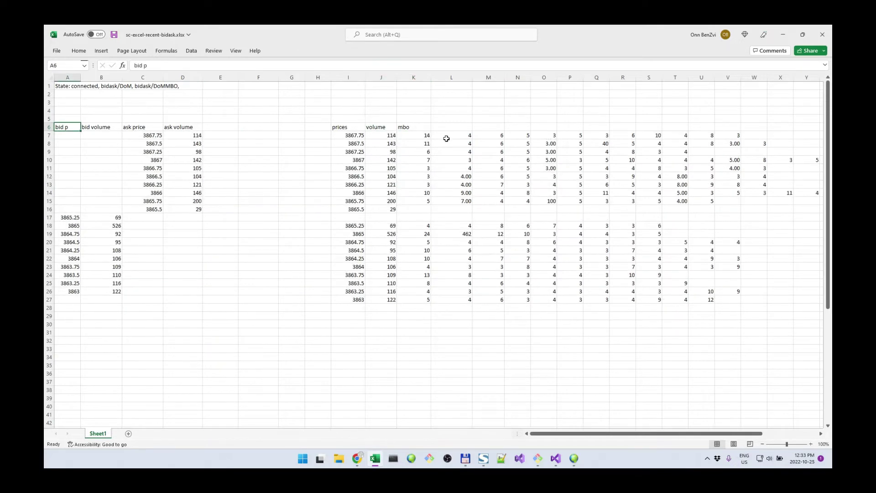
Turn on chart trade mode and the Trading Chart DOM on the ES chart
click(574, 460)
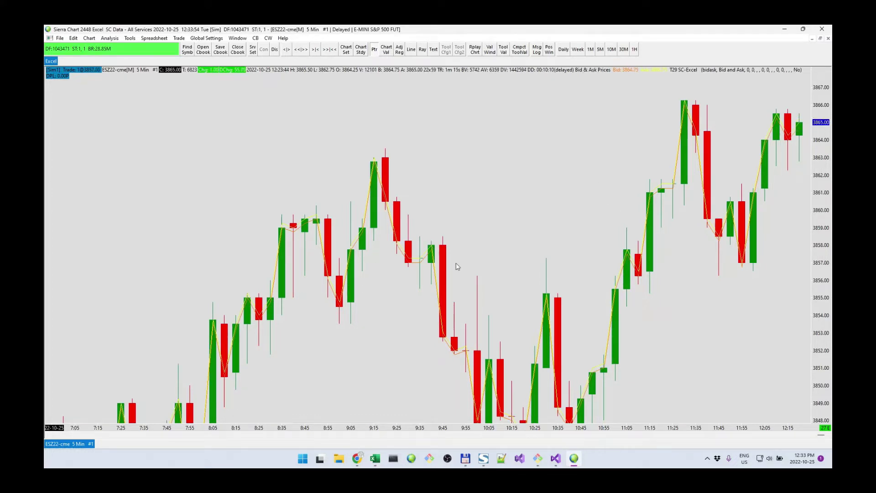
click(178, 38)
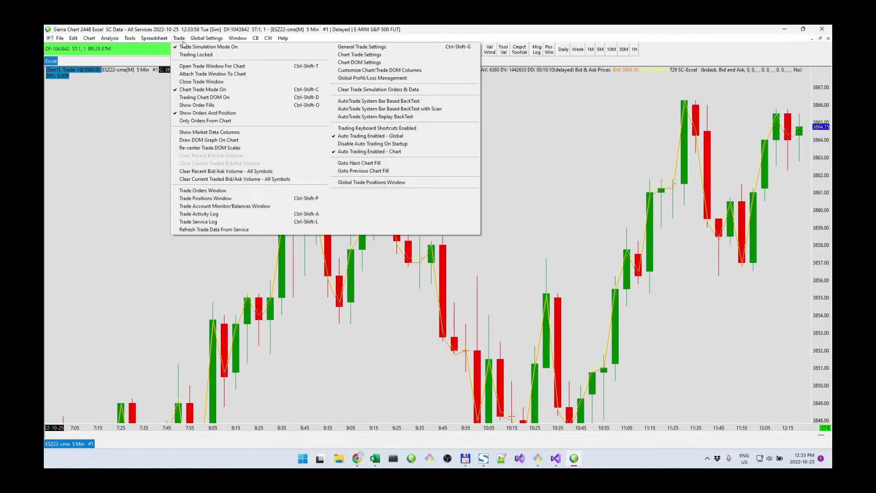
click(265, 89)
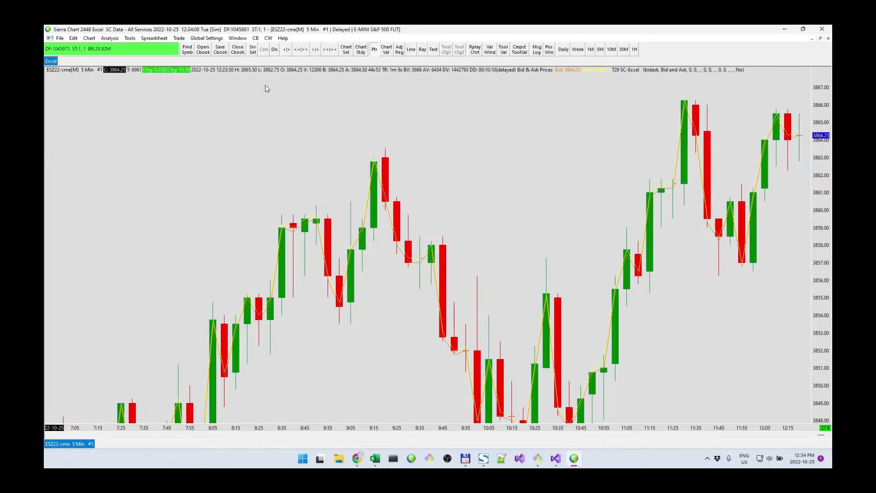
click(183, 39)
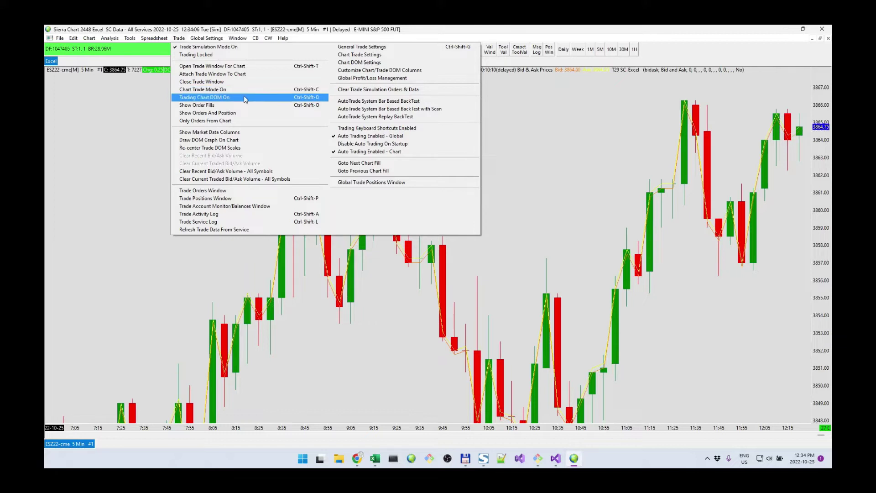
click(243, 91)
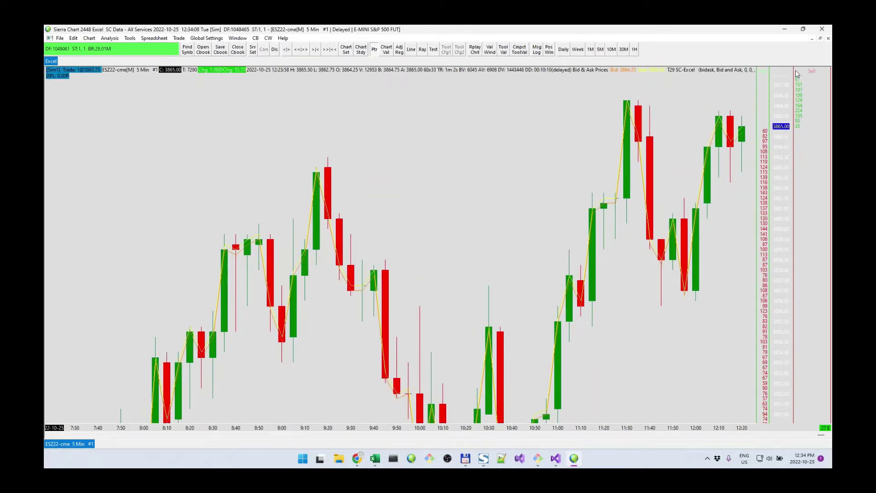
Widen the DOM ladder area beside the chart
drag(796, 73, 726, 80)
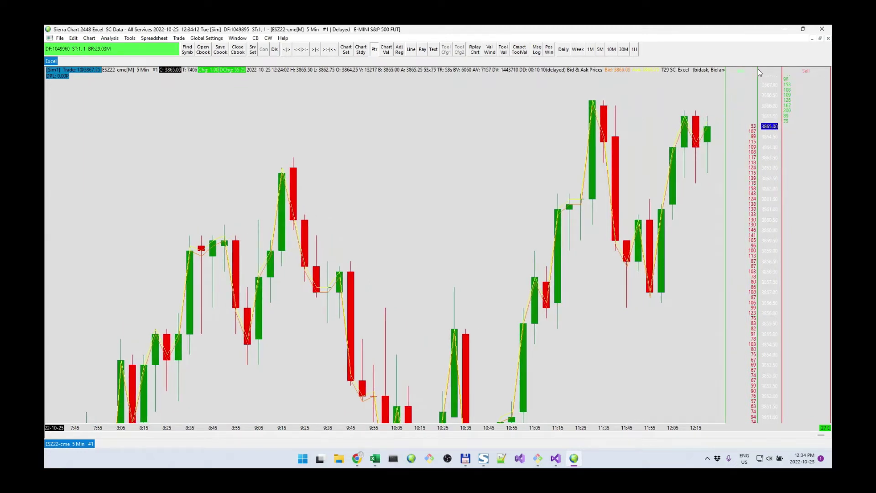
drag(759, 73, 753, 73)
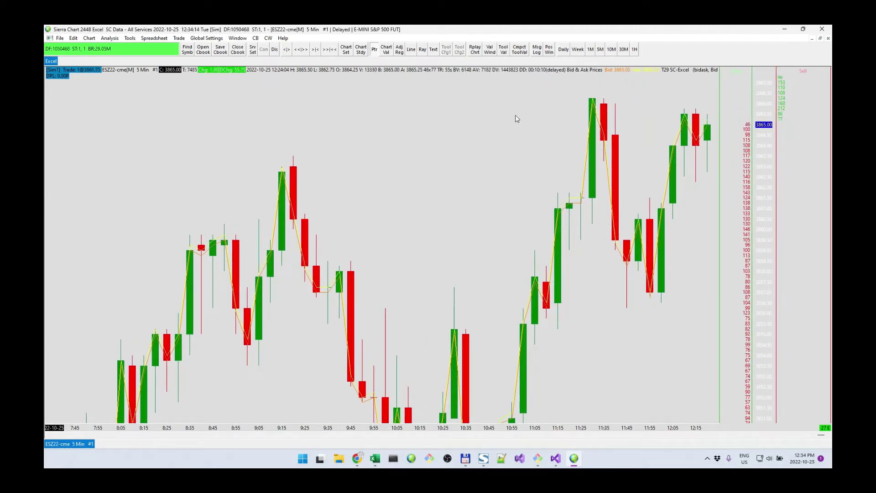
click(179, 38)
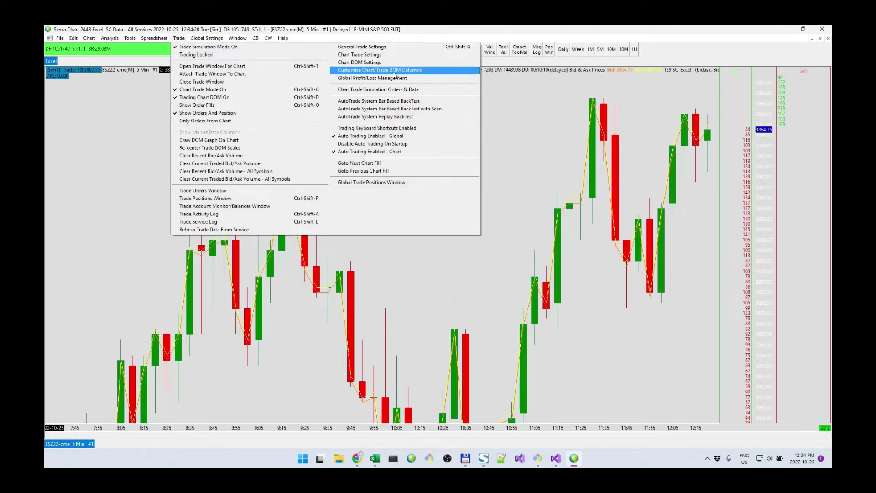
Add Recent Bid Volume and Recent Ask Volume to the visible chart DOM columns
click(403, 72)
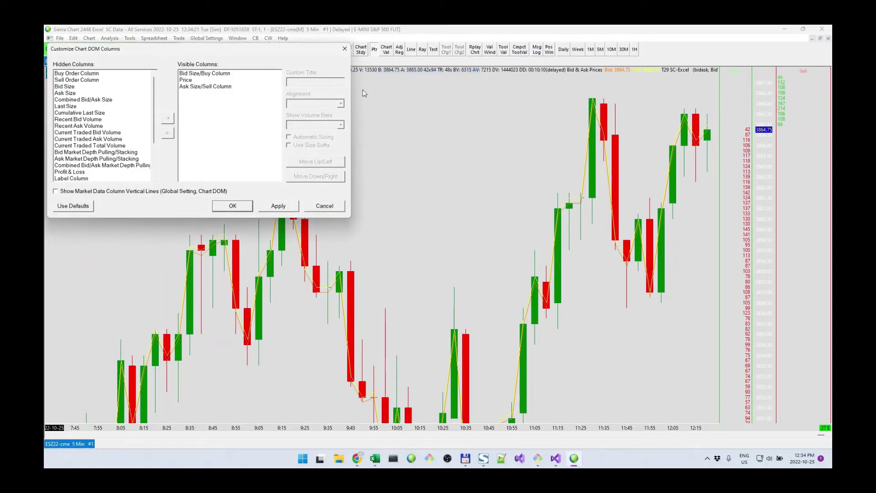
click(201, 87)
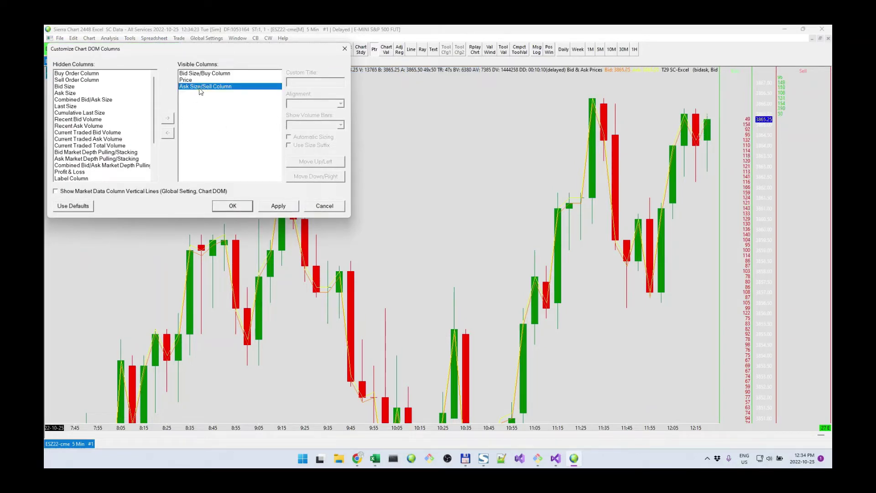
click(94, 120)
click(168, 118)
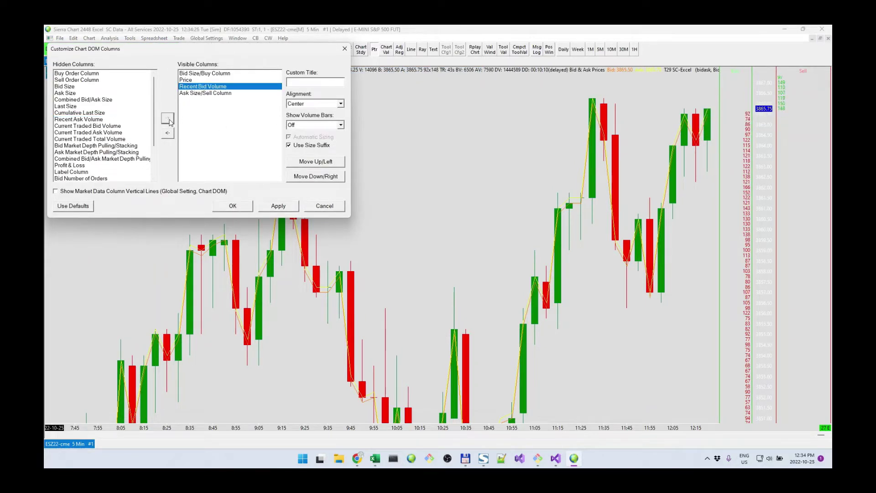
click(100, 119)
click(167, 118)
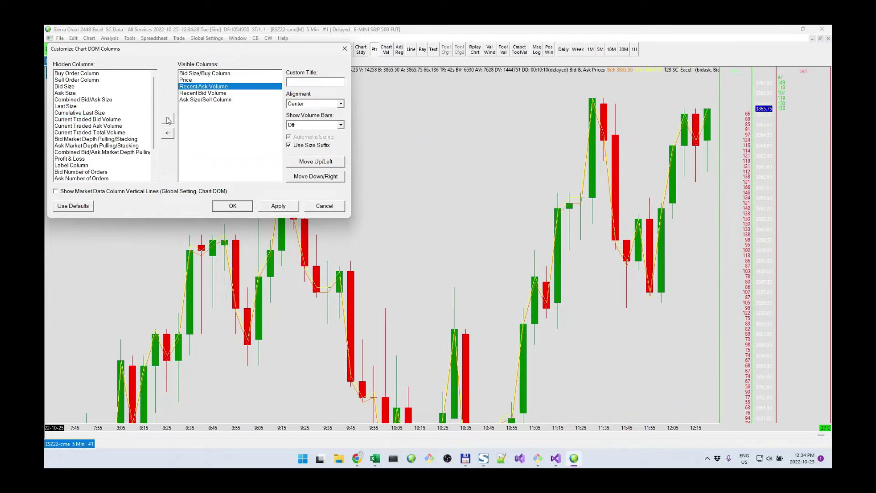
Reorder so Recent Bid and Recent Ask Volume follow the Ask Size/Sell column
click(230, 100)
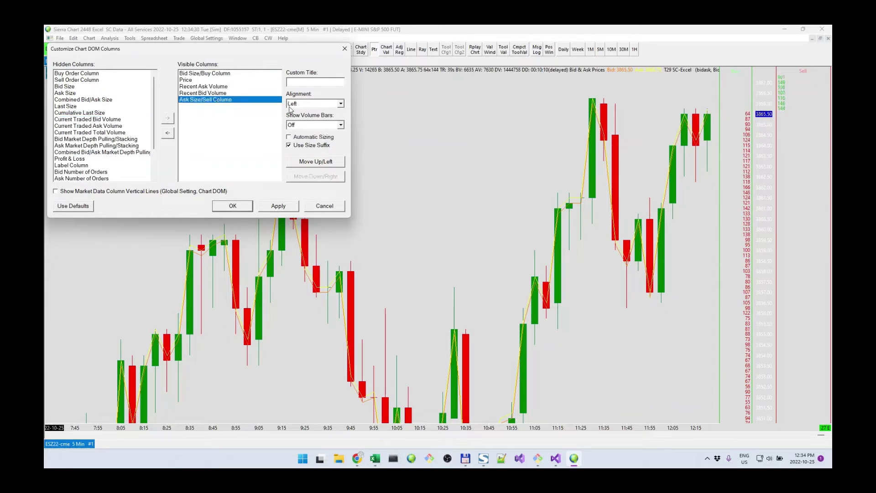
click(304, 163)
click(303, 164)
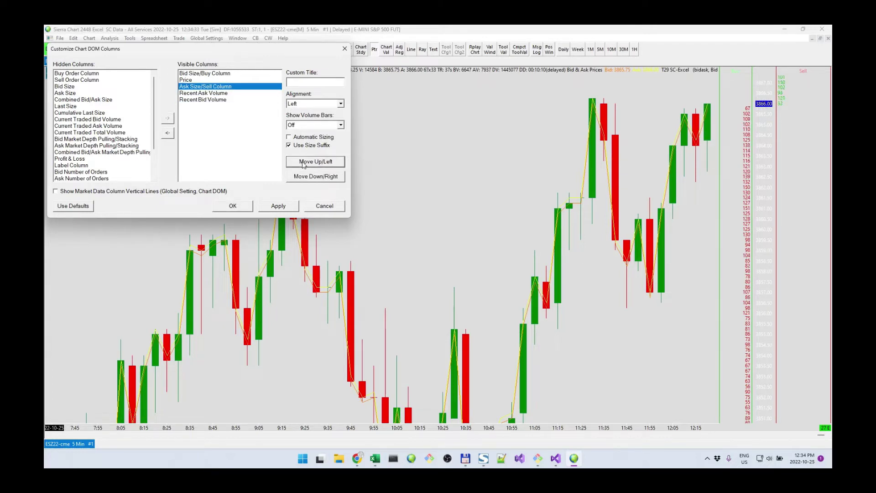
click(211, 93)
click(315, 180)
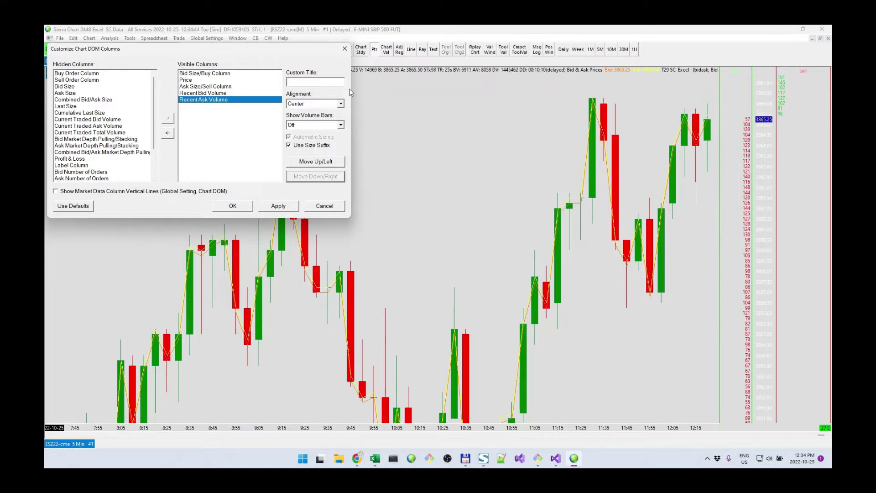
Give Recent Bid Volume the custom title 'Recent Bid' and apply the column changes
text(Recent Ask)
click(203, 93)
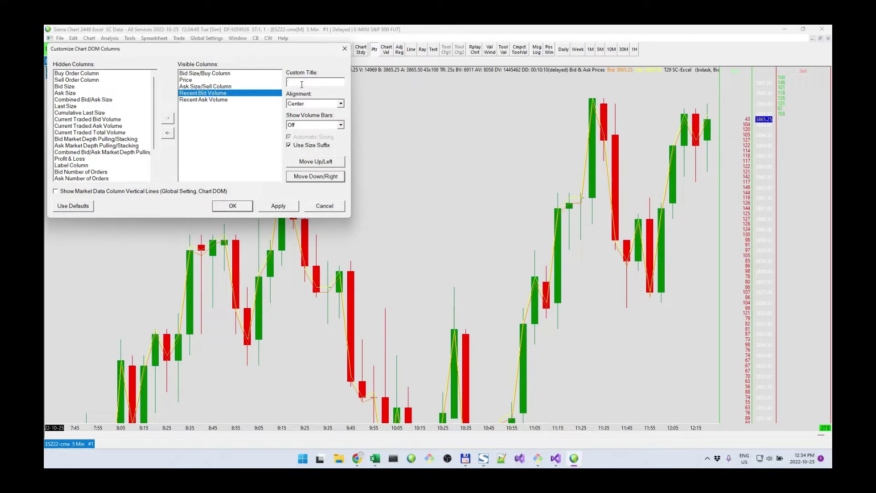
click(313, 82)
text(Recent Bid)
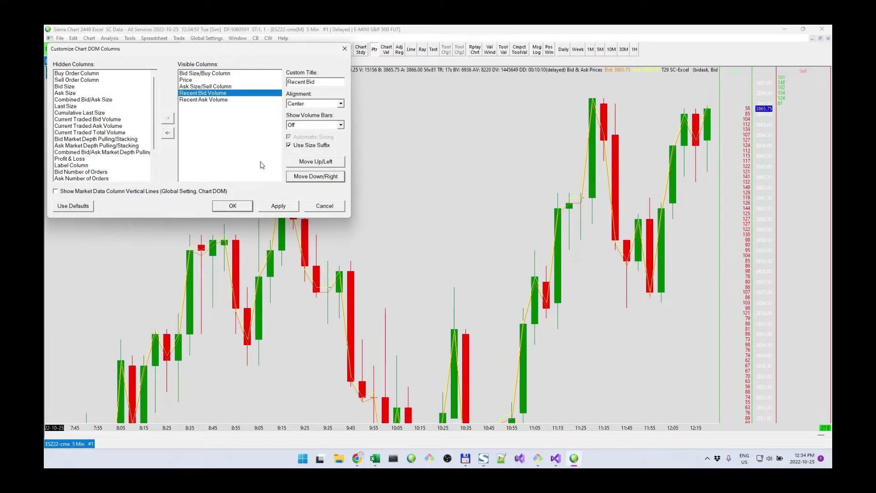
click(233, 207)
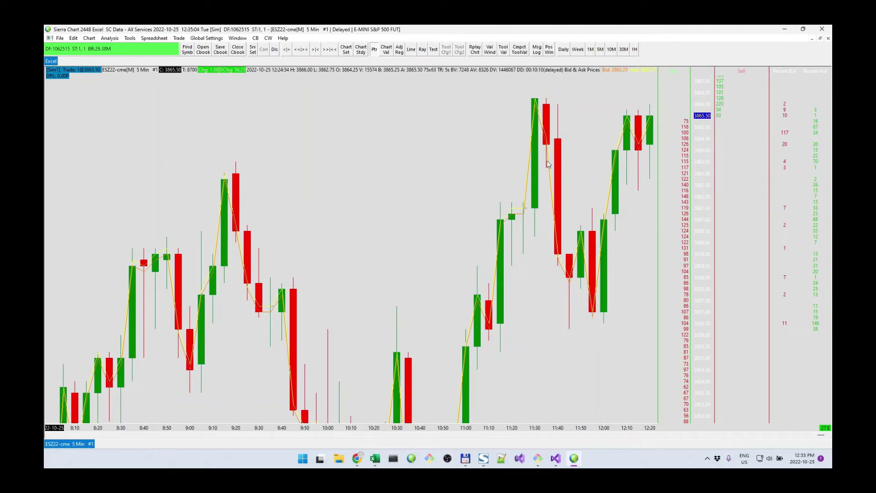
Set T29 SC-Excel's MarketDepth - Recent Bid/Ask Enabled to Yes, then return to Excel
click(109, 38)
click(118, 46)
click(475, 178)
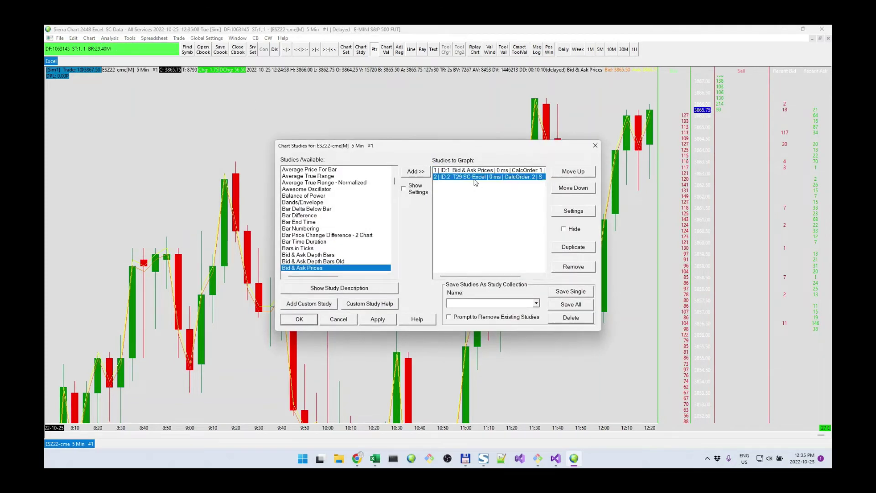
click(571, 211)
click(445, 261)
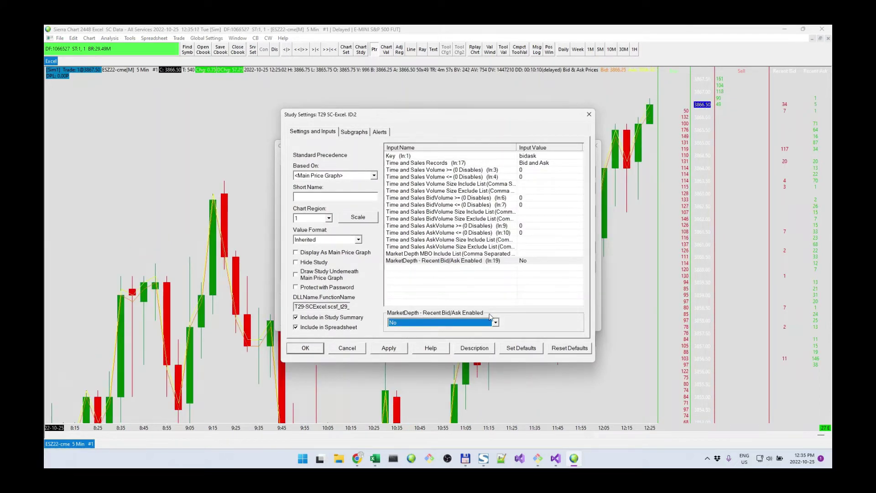
click(407, 323)
click(406, 332)
click(307, 348)
click(300, 320)
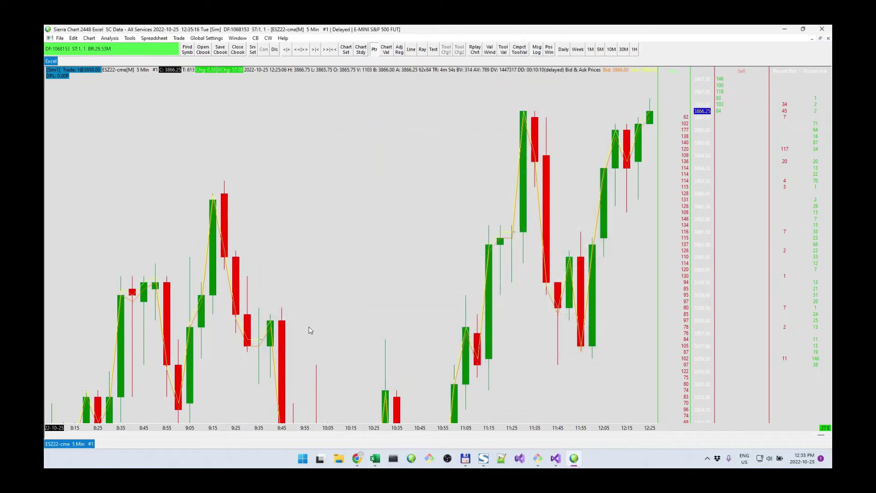
click(377, 462)
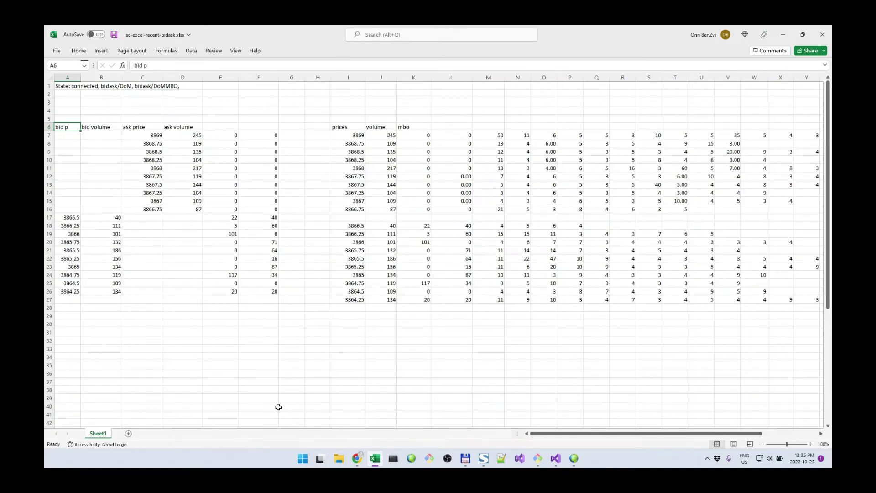
Enter 'recent bid' in E6 and 'recent ask' in F6
key(Up)
key(Down)
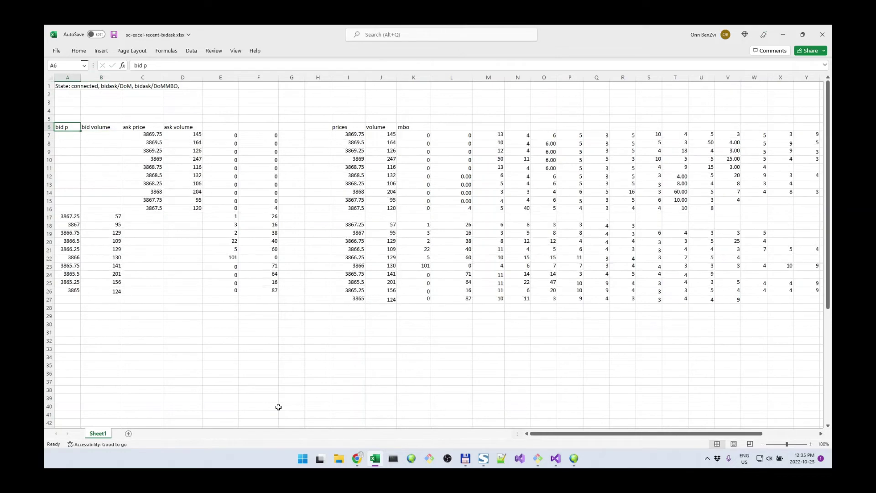
key(Right)
key(Right)
key(Right)
key(Right)
key(Right)
key(Left)
key(Right)
key(Right)
key(Left)
key(Left)
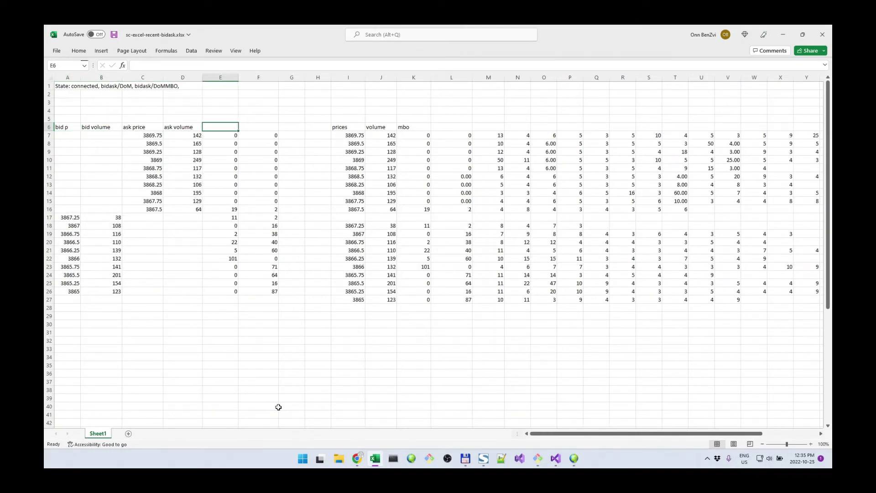
text(recent bid)
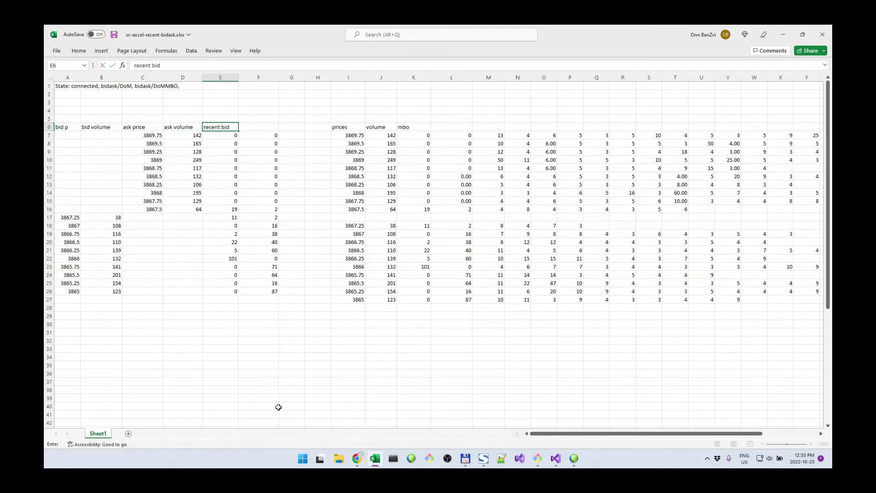
key(Tab)
text(rece)
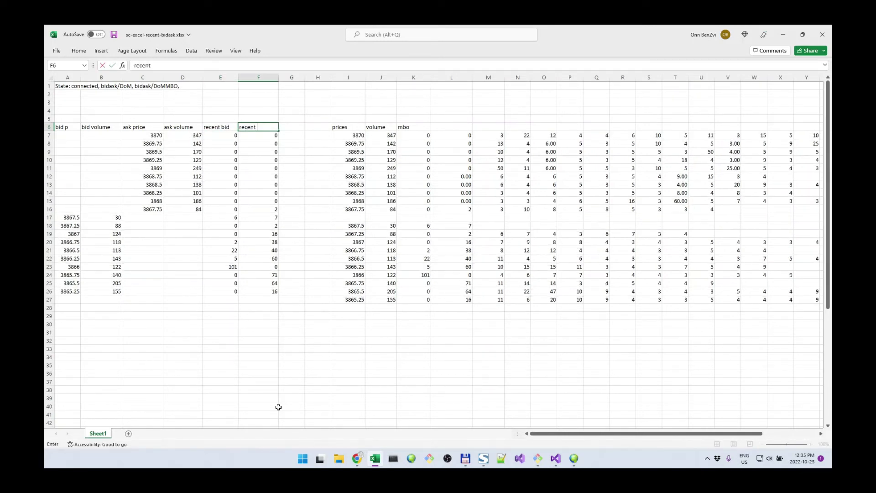
text(nt ask)
key(Return)
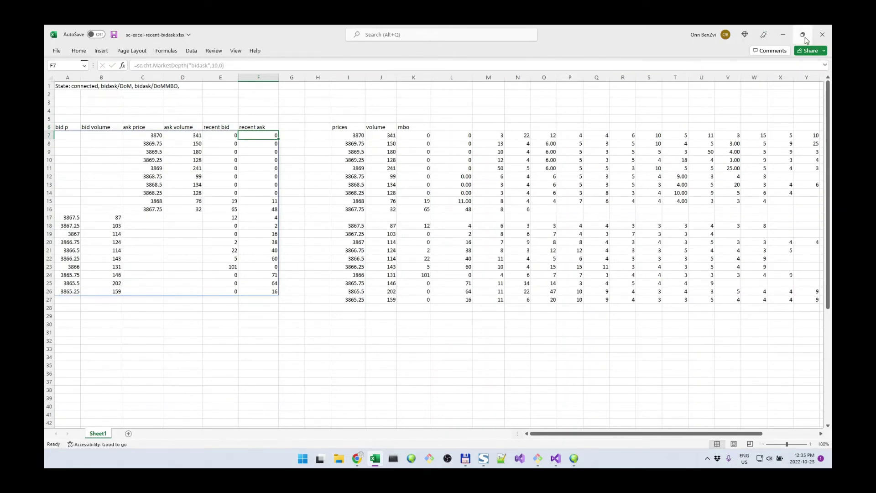
Restore the Excel window and move it to the right side of the screen
click(803, 34)
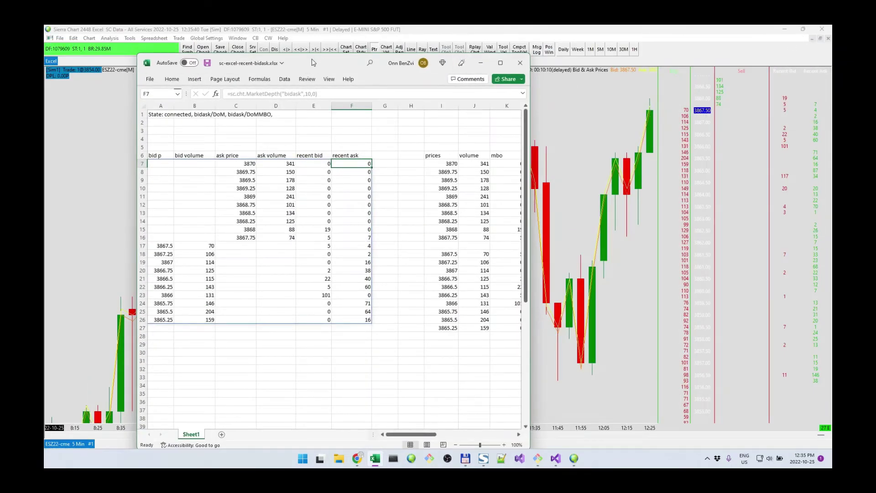
drag(314, 62, 478, 61)
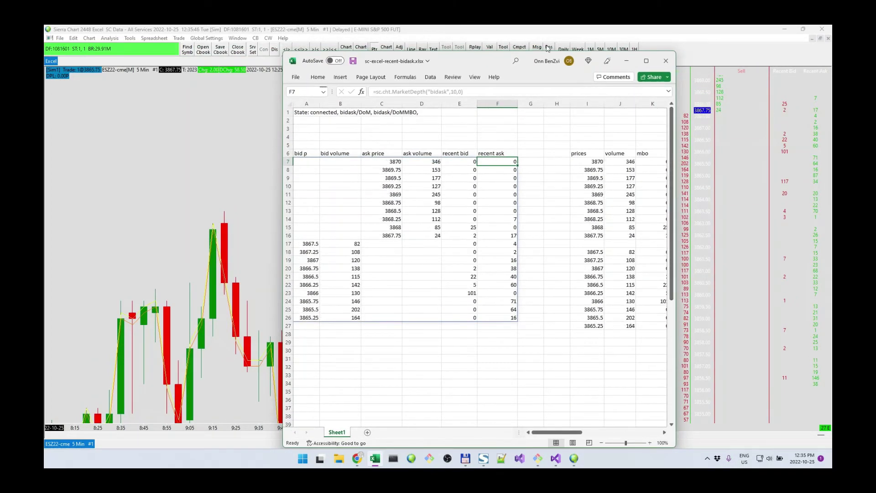
drag(449, 60, 369, 55)
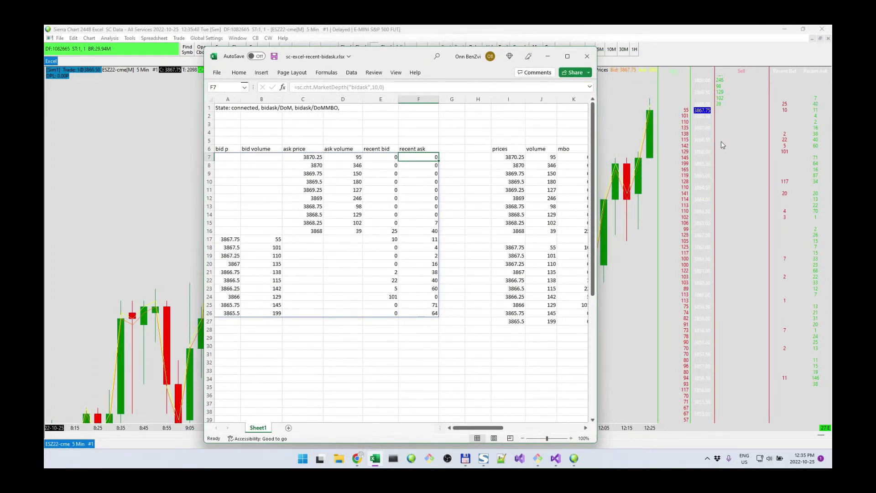
Reset the Sierra Chart price scale and drag it down to show higher DOM prices
click(696, 153)
drag(705, 117, 702, 121)
right_click(702, 120)
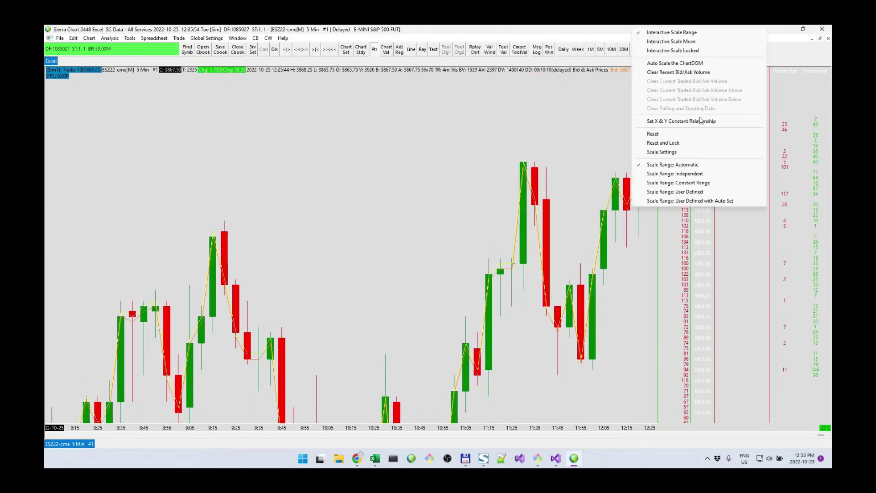
click(682, 134)
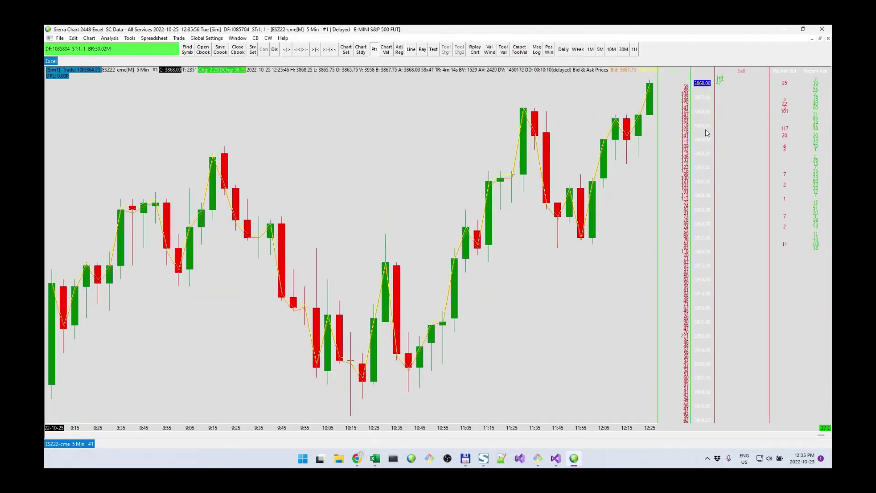
drag(702, 146, 706, 325)
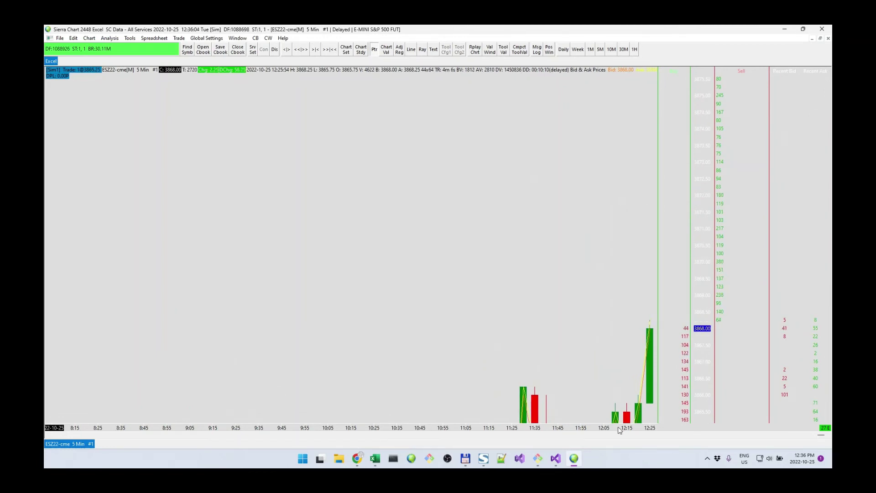
Bring the sc-excel-recent-bidask workbook in front of Sierra Chart
click(379, 463)
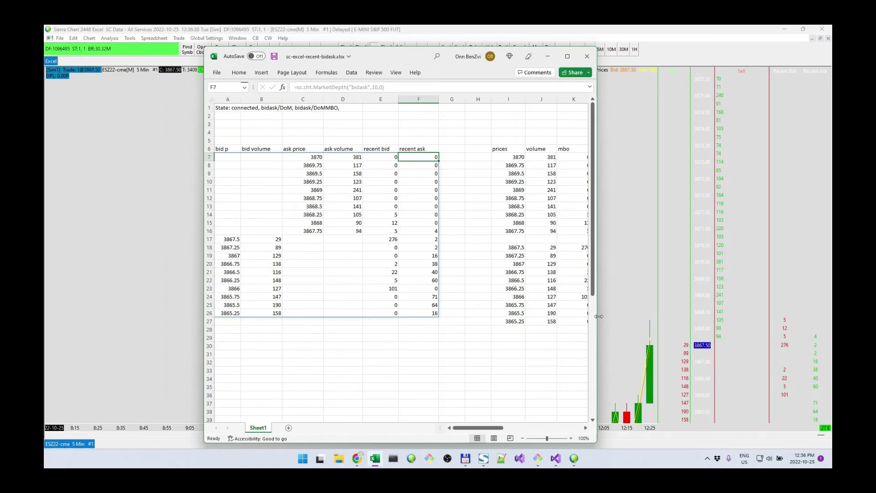
Widen the Excel window and head K6:M6 as recent bid, recent ask and mbo
drag(599, 315, 760, 315)
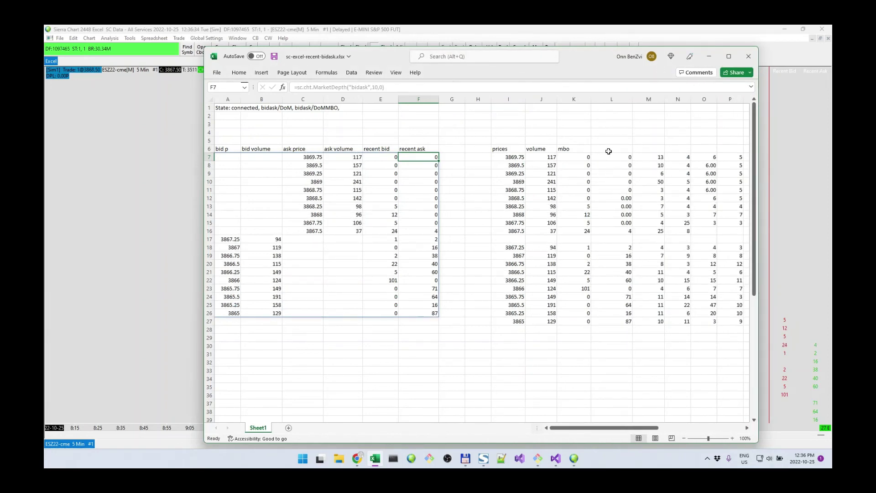
click(609, 151)
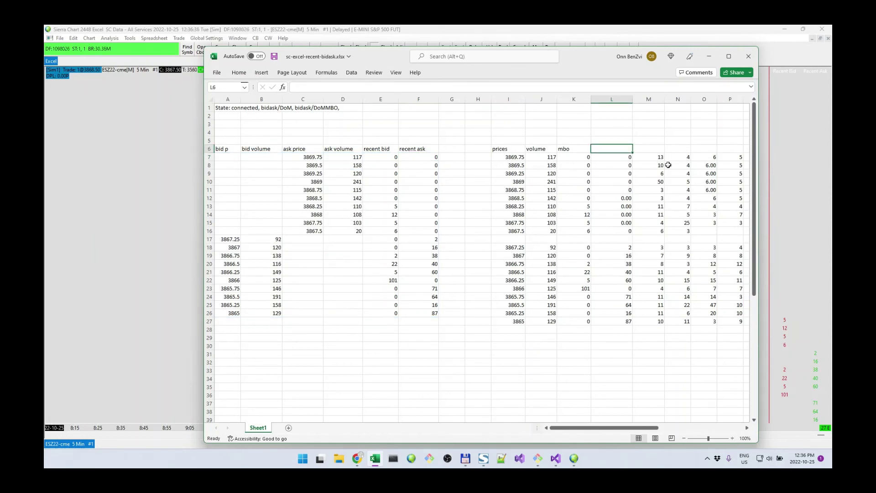
key(Left)
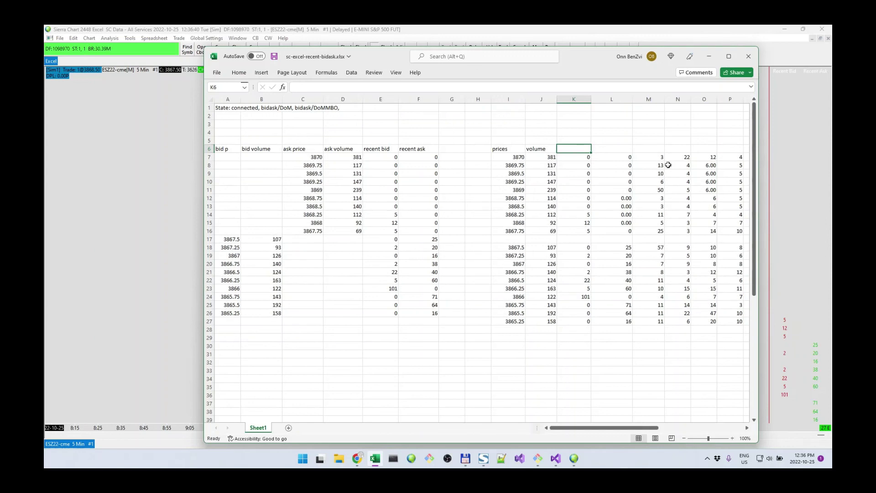
text(recent bid)
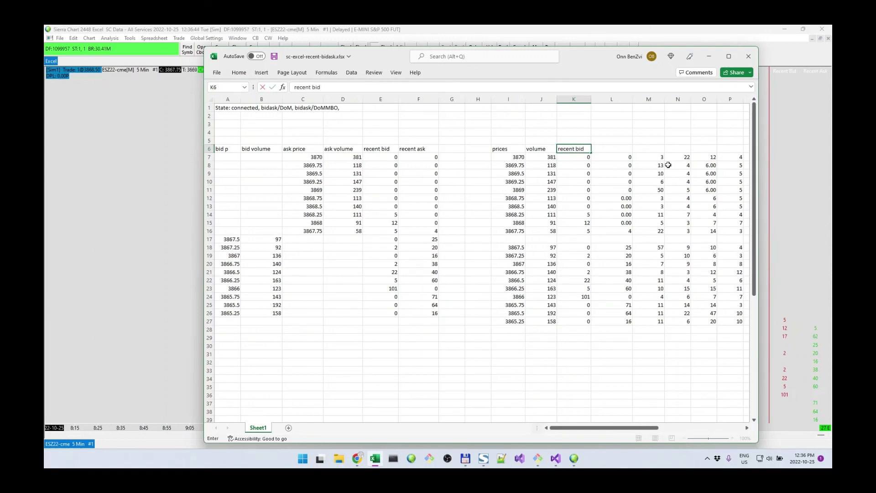
key(Tab)
text(recent ask)
key(Tab)
text(mbo)
key(Return)
key(Left)
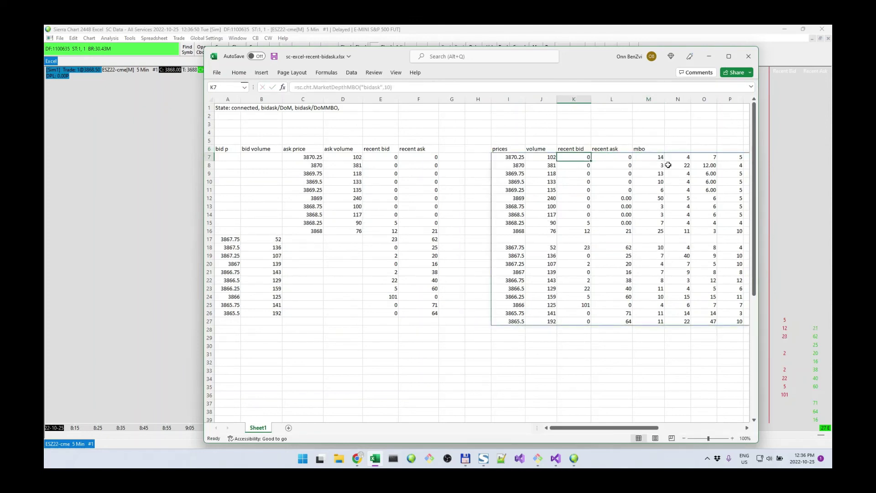